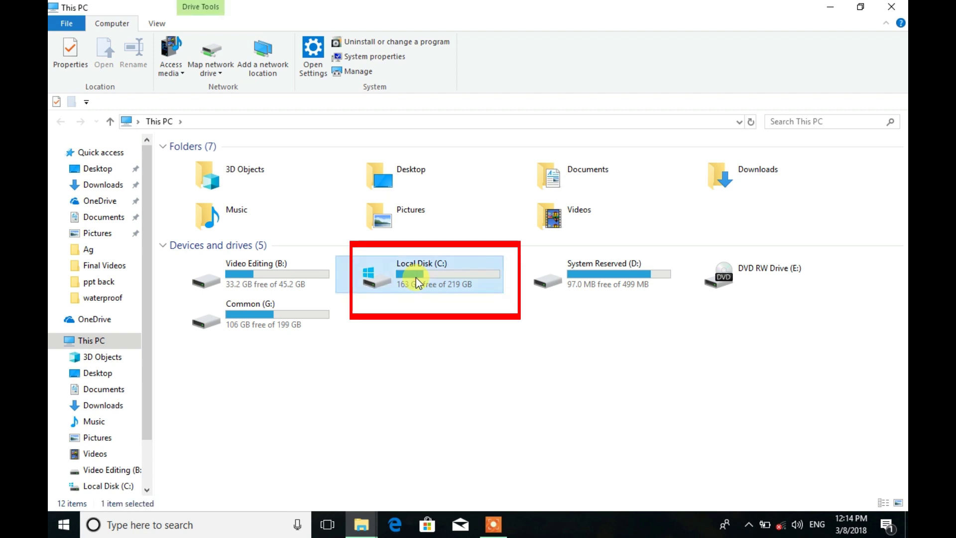
Step: Check the used and free space of Local Disk (C:) in its properties
right_click(416, 279)
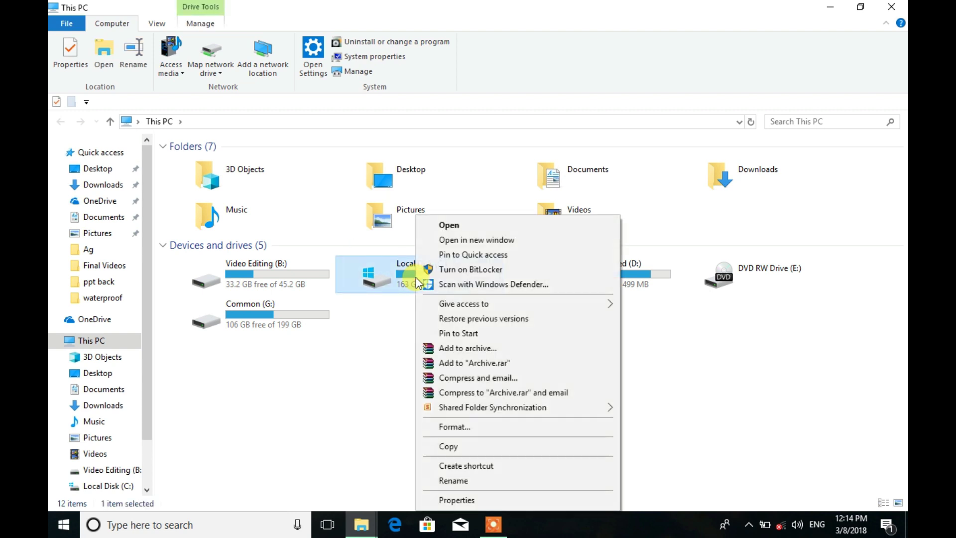
click(449, 500)
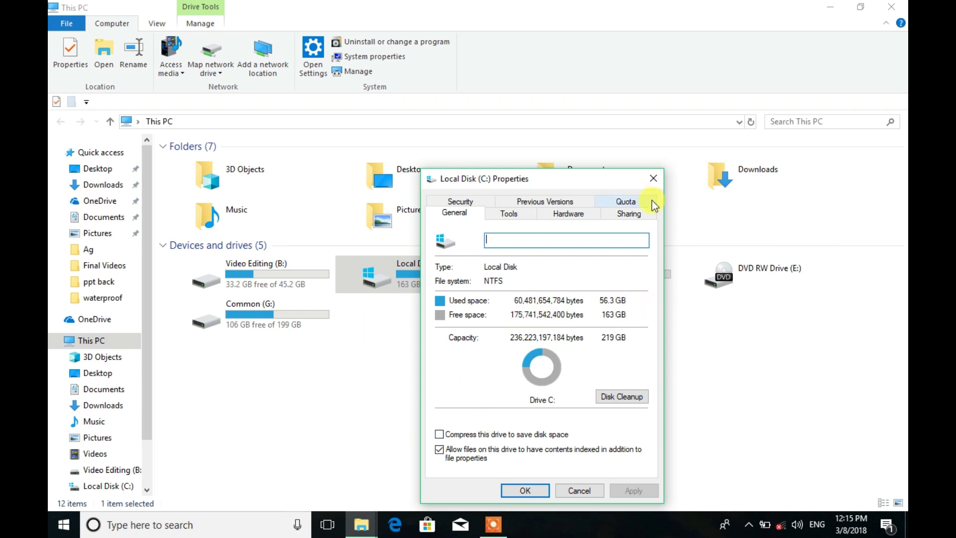
click(524, 490)
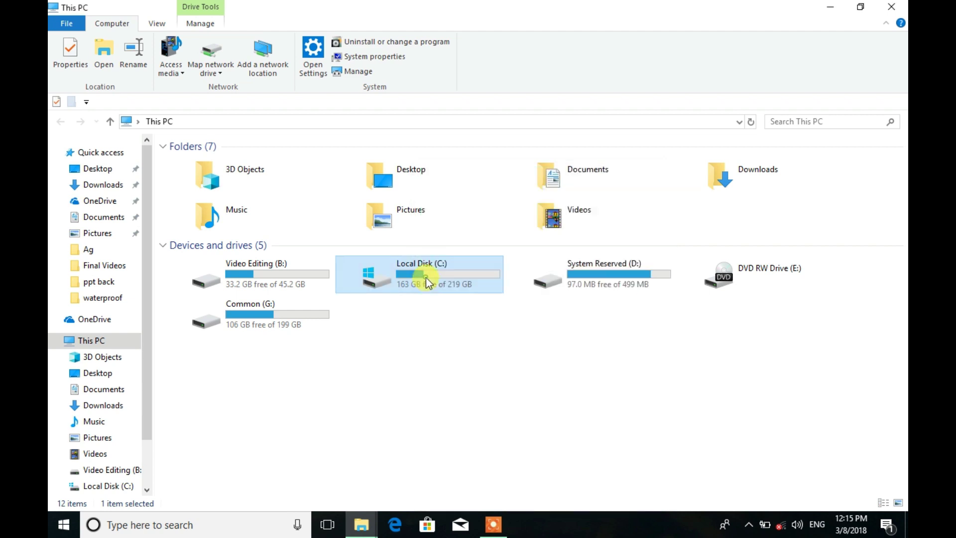
Step: Check the size of the Windows.old folder on Local Disk (C:) in its properties and close File Explorer
double_click(426, 277)
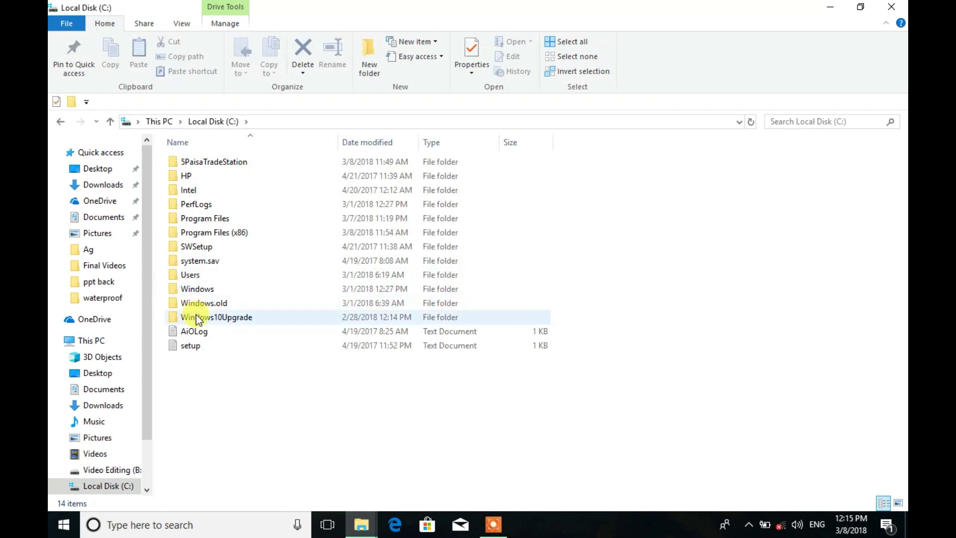
right_click(196, 303)
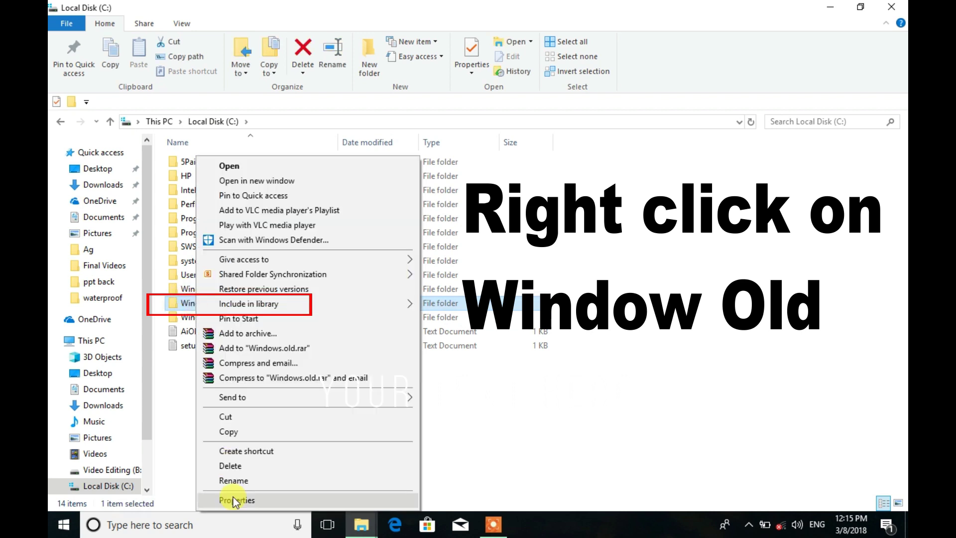
click(234, 500)
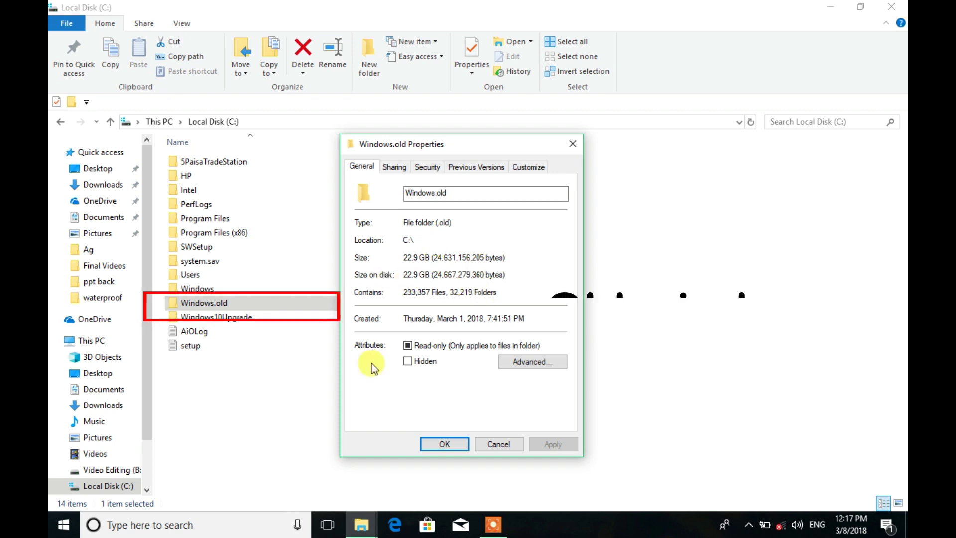
click(435, 444)
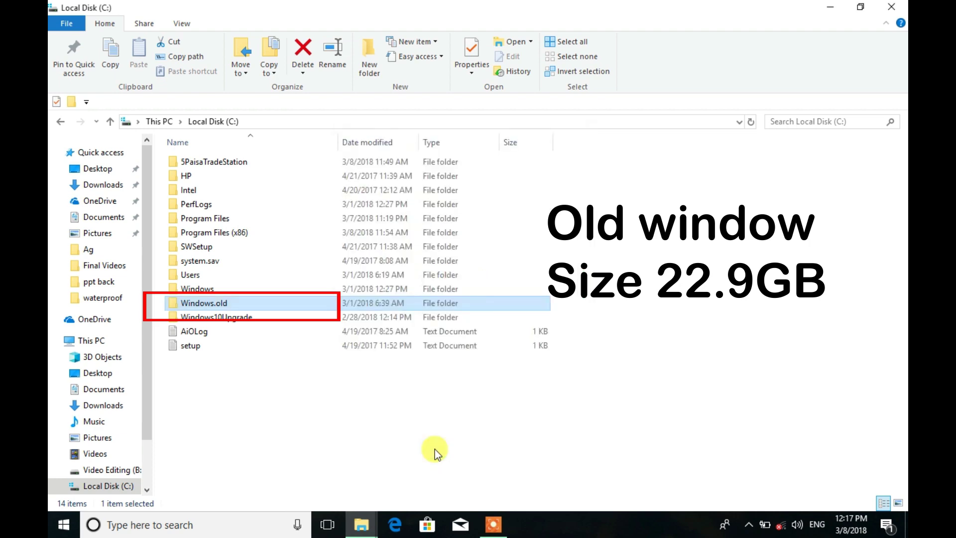
click(898, 5)
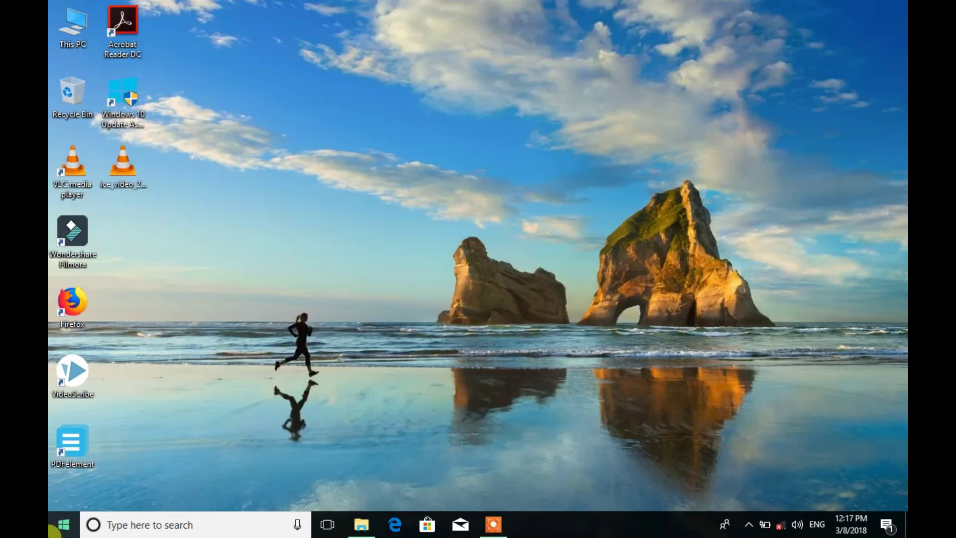
Step: Search Windows for "disc" and run Disk Cleanup on drive C:
click(120, 527)
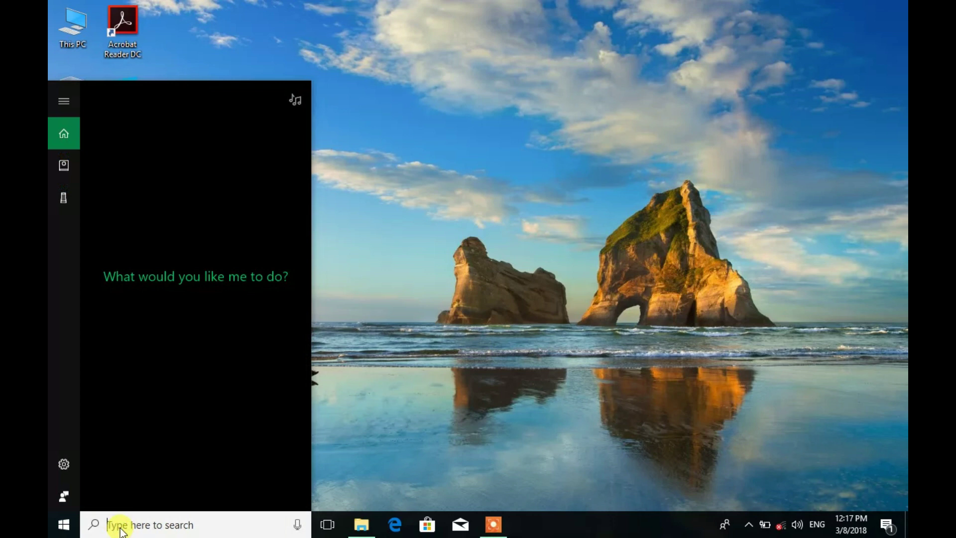
text(d)
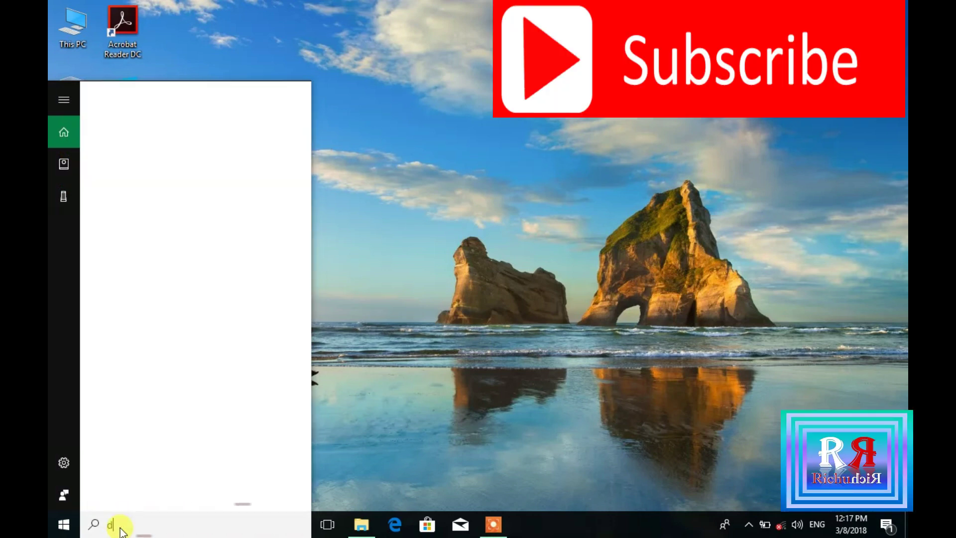
text(isc)
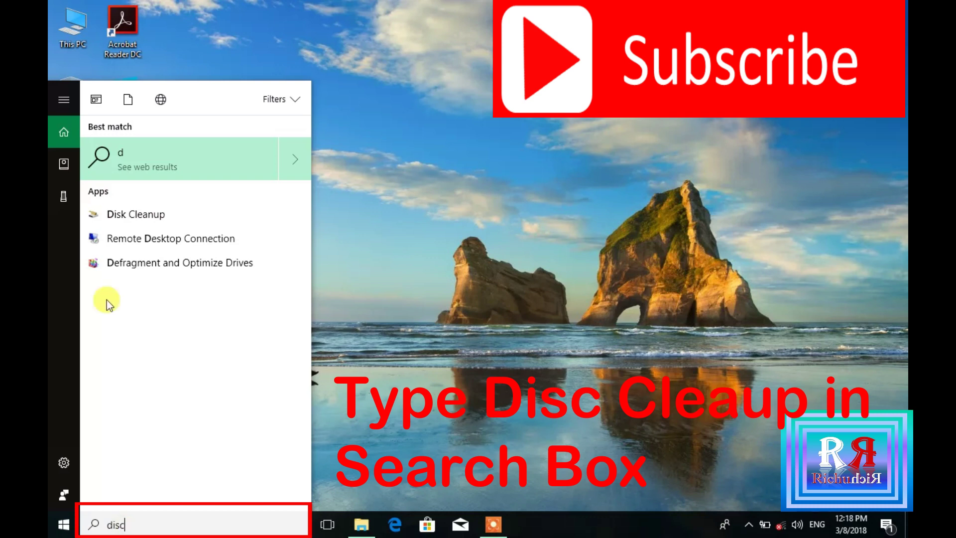
click(126, 216)
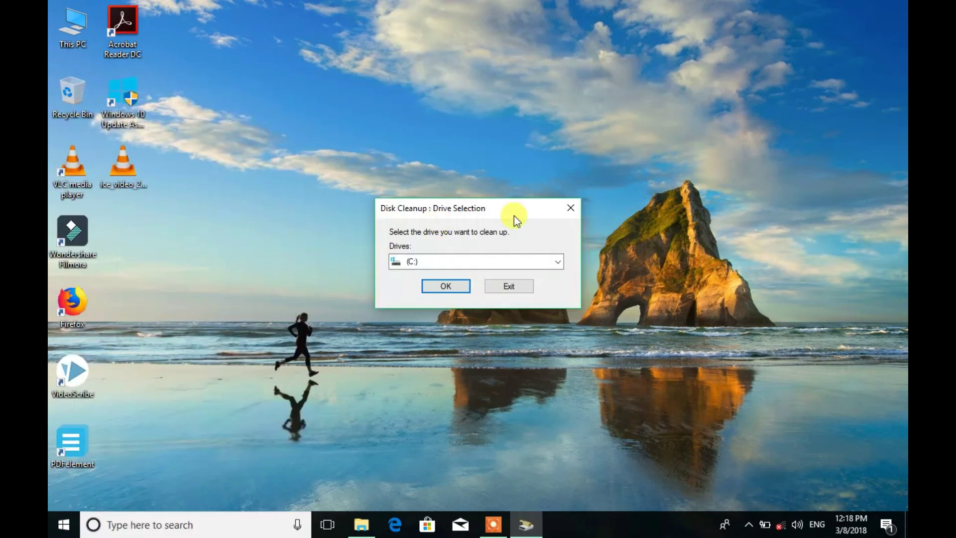
click(444, 287)
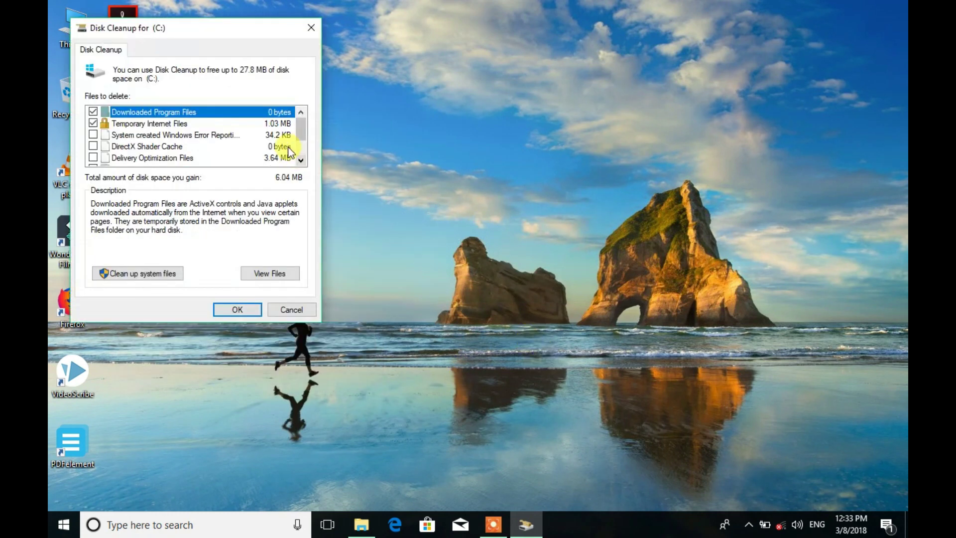
Step: Extend the cleanup scan to system files for drive C:
scroll(301, 154, down, 1)
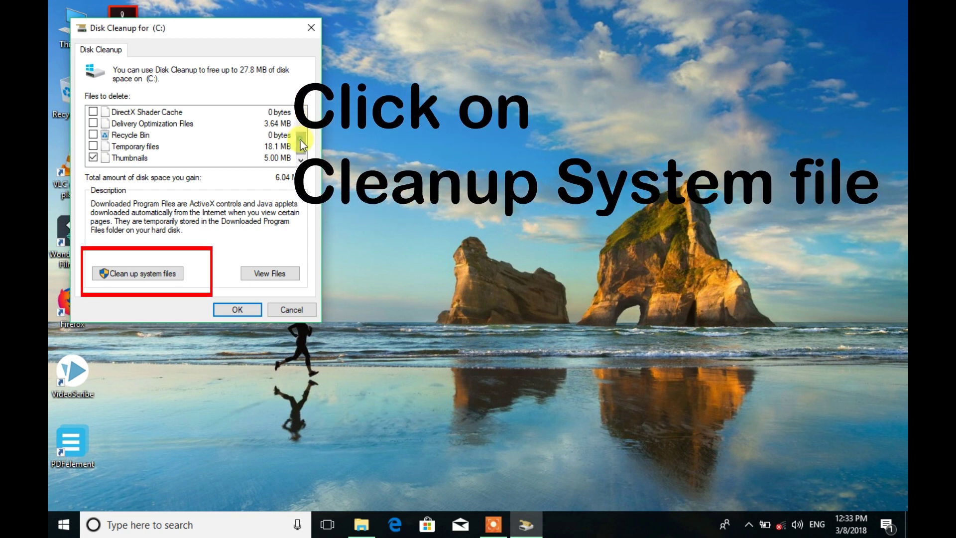
mouse_move(301, 140)
mouse_down()
mouse_move(300, 122)
mouse_move(303, 147)
mouse_up()
click(138, 273)
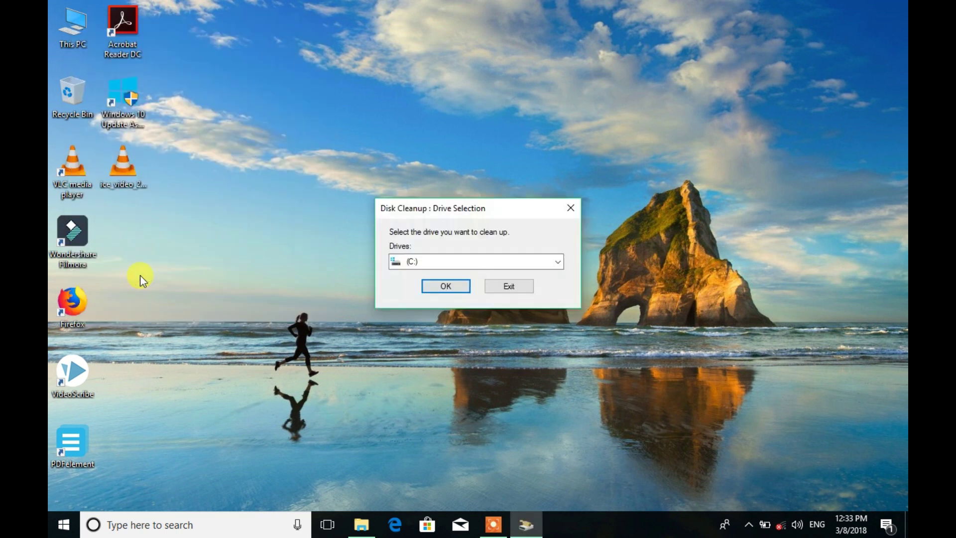
click(438, 292)
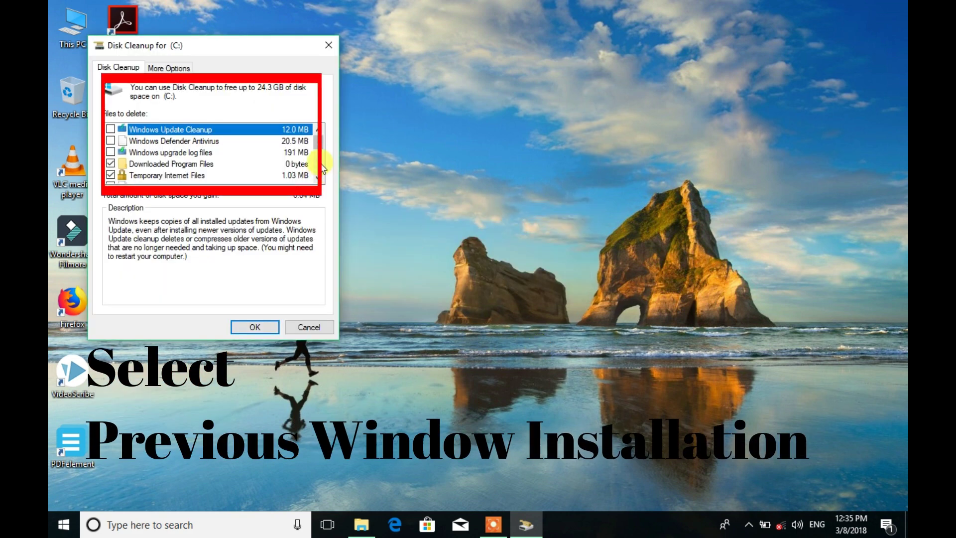
Step: Mark Previous Windows installation(s) for deletion and keep Device driver packages selected
scroll(321, 168, down, 3)
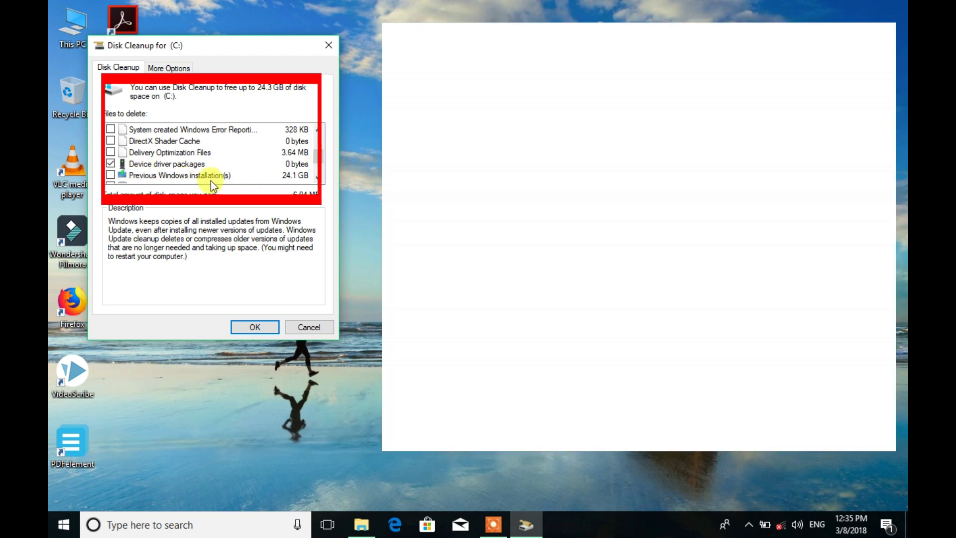
click(110, 175)
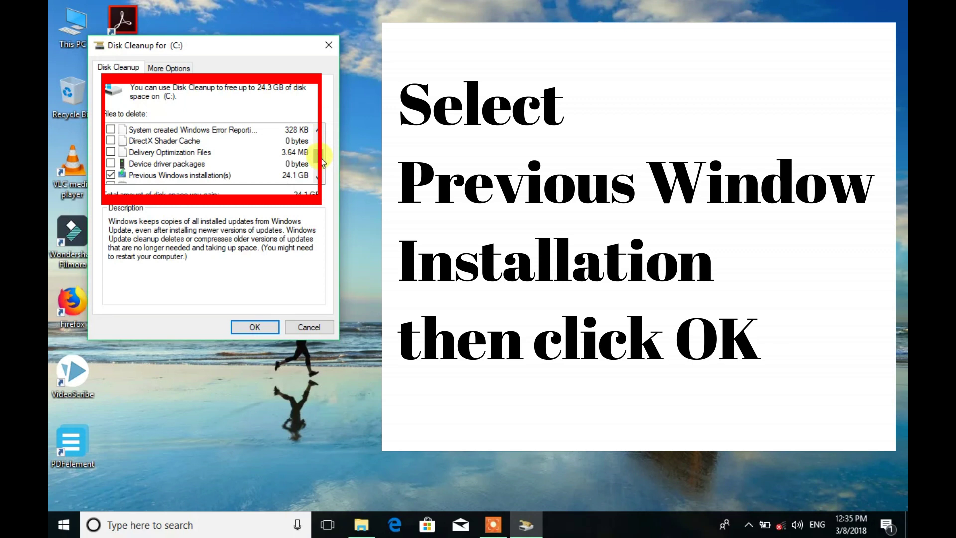
click(116, 169)
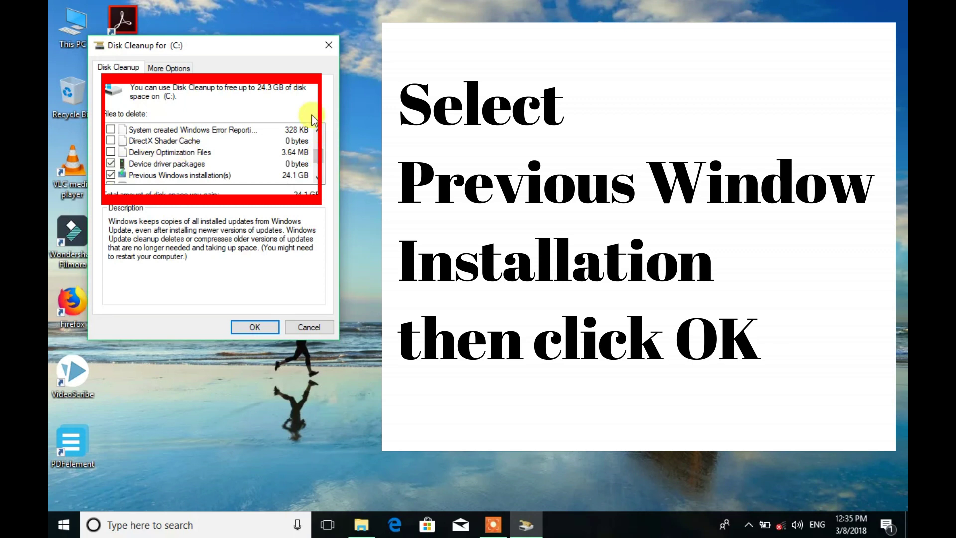
mouse_move(323, 162)
mouse_down()
mouse_move(324, 149)
mouse_move(324, 178)
mouse_up()
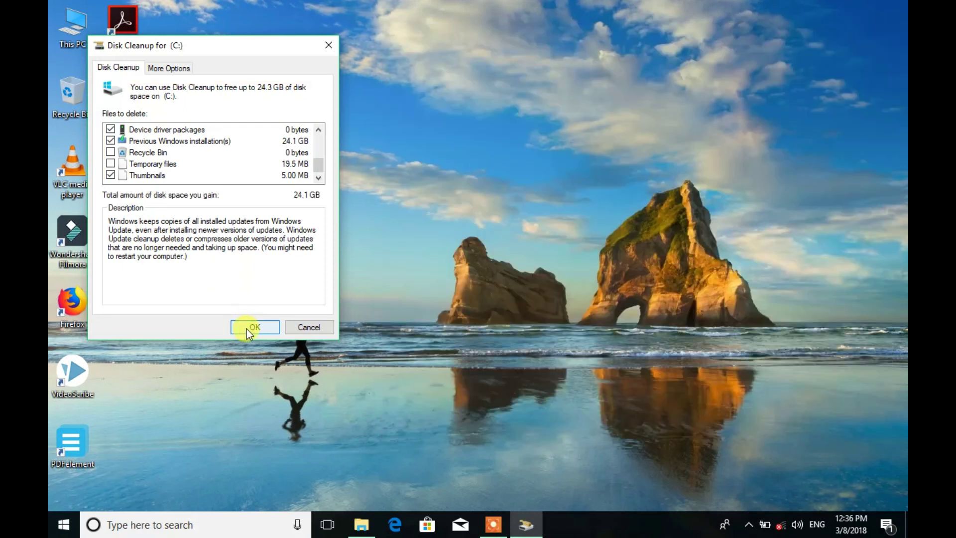
Step: Permanently delete the selected files, including the previous Windows installation, accepting both confirmations
click(247, 329)
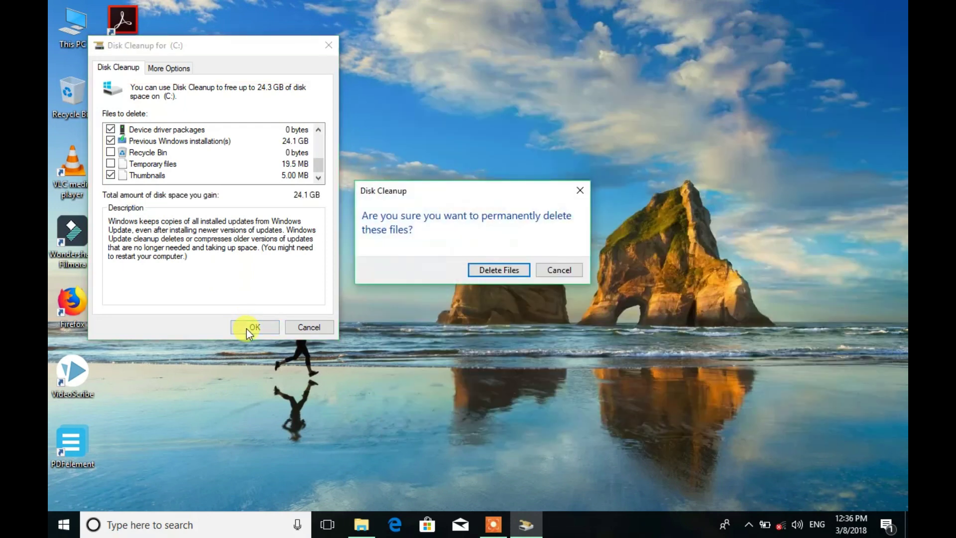
click(496, 270)
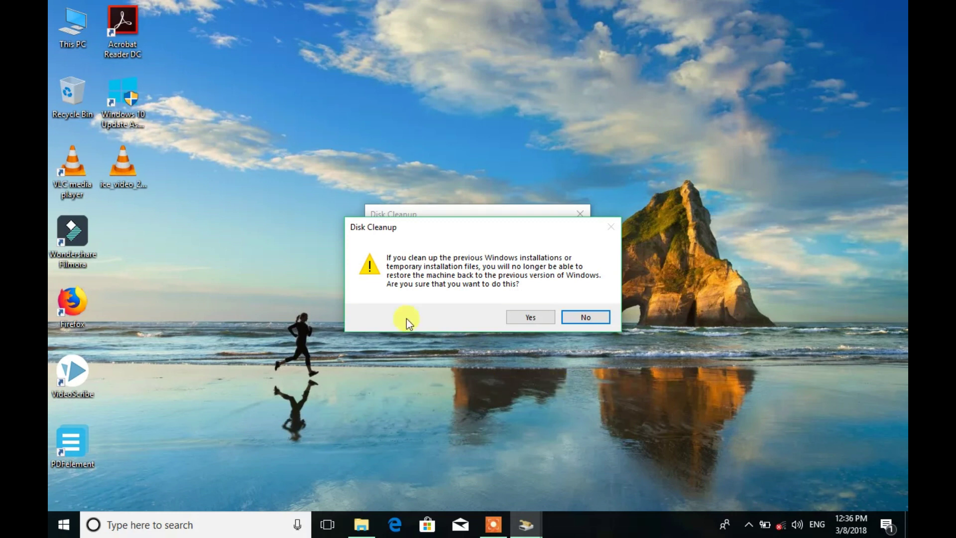
click(530, 318)
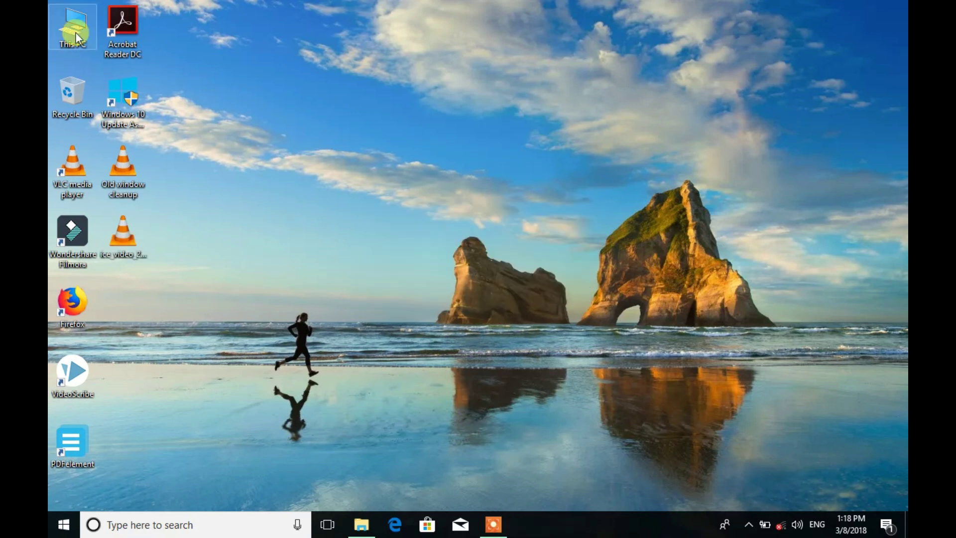
Step: Open This PC and check the used and free space of Local Disk (C:) again after the cleanup
double_click(76, 32)
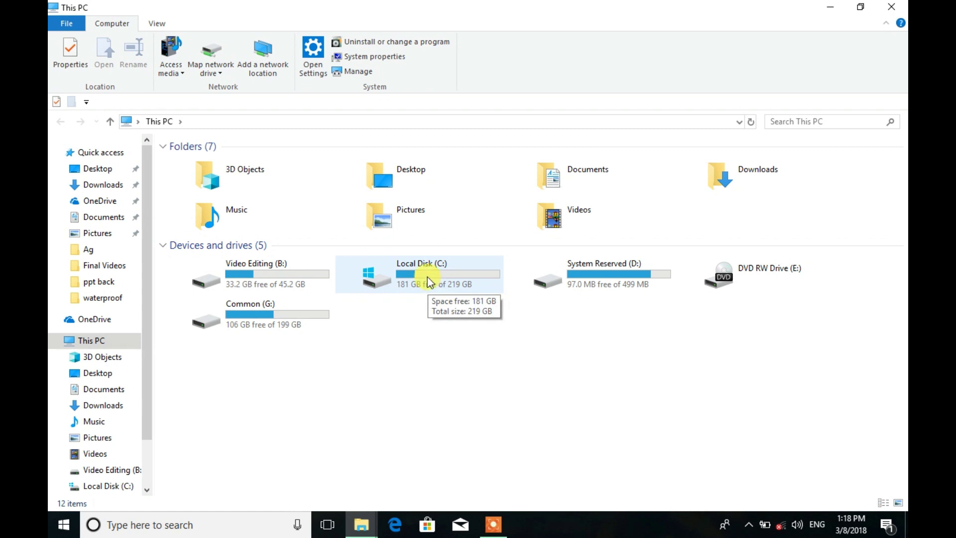
right_click(427, 277)
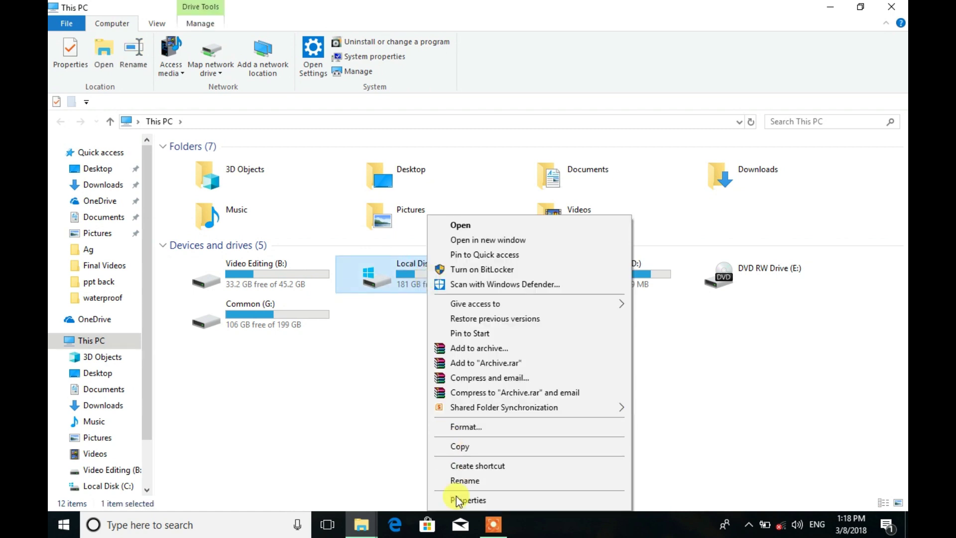
click(456, 499)
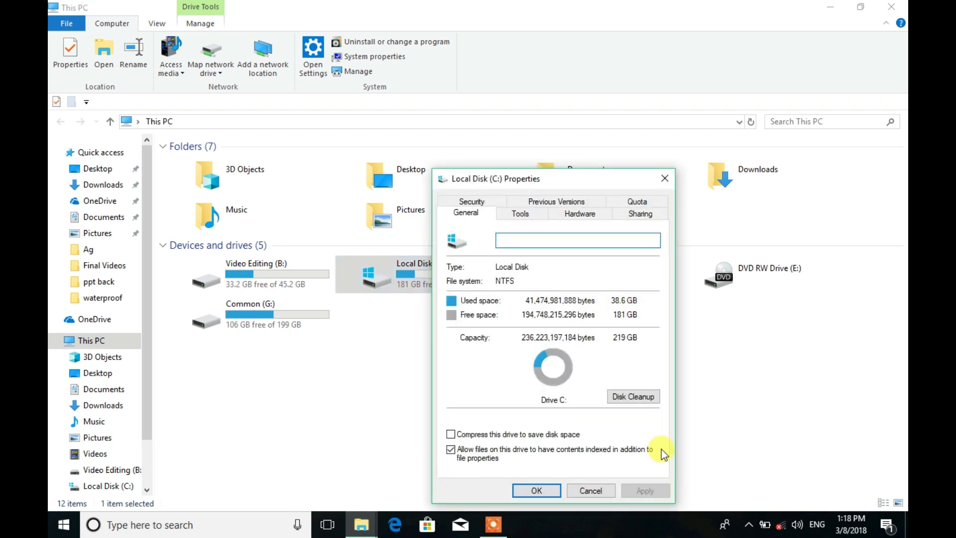
click(667, 179)
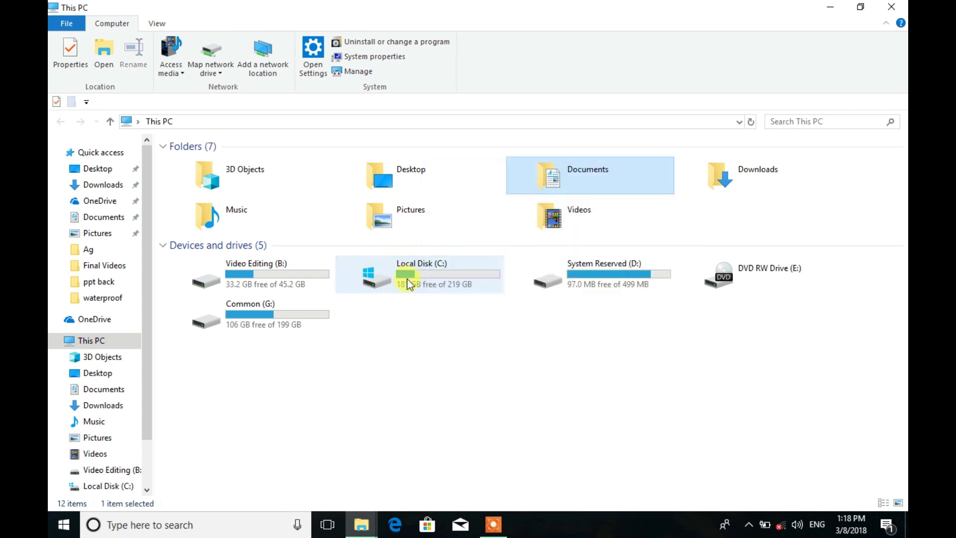
Step: Look through the folders on Local Disk (C:) for Windows.old and close File Explorer
double_click(407, 284)
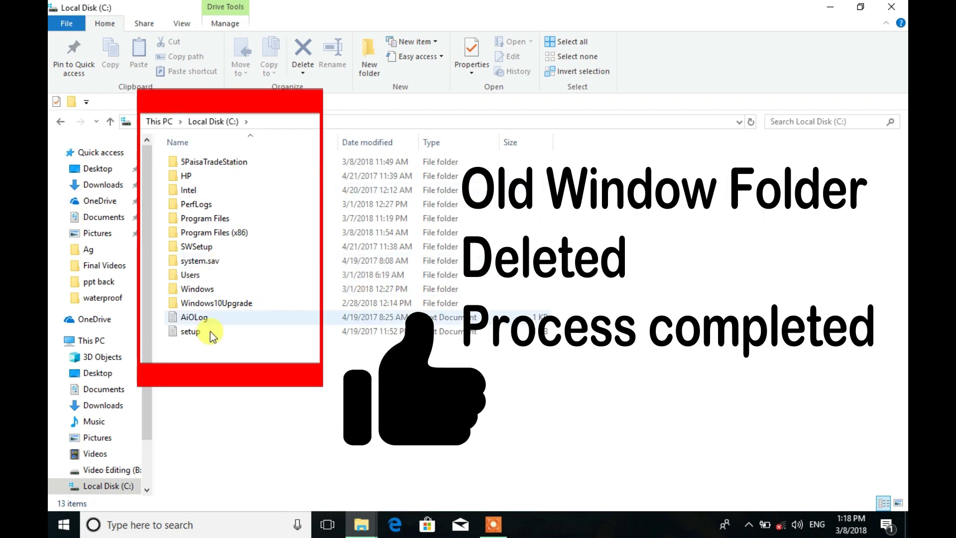
click(898, 6)
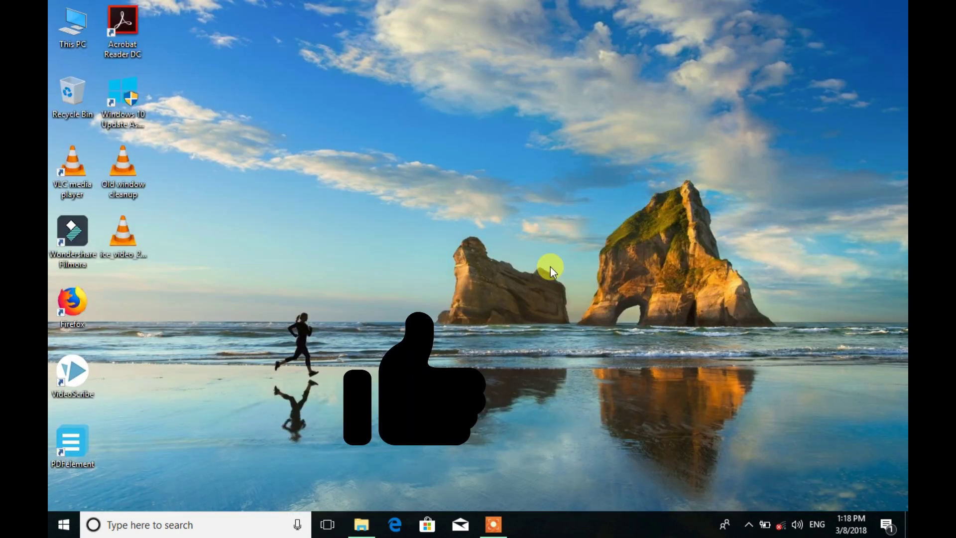
right_click(551, 267)
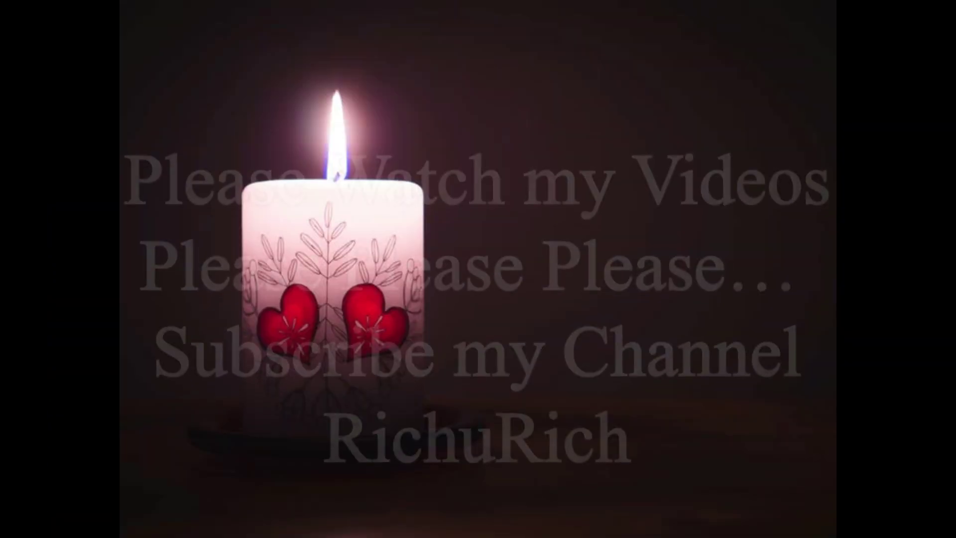